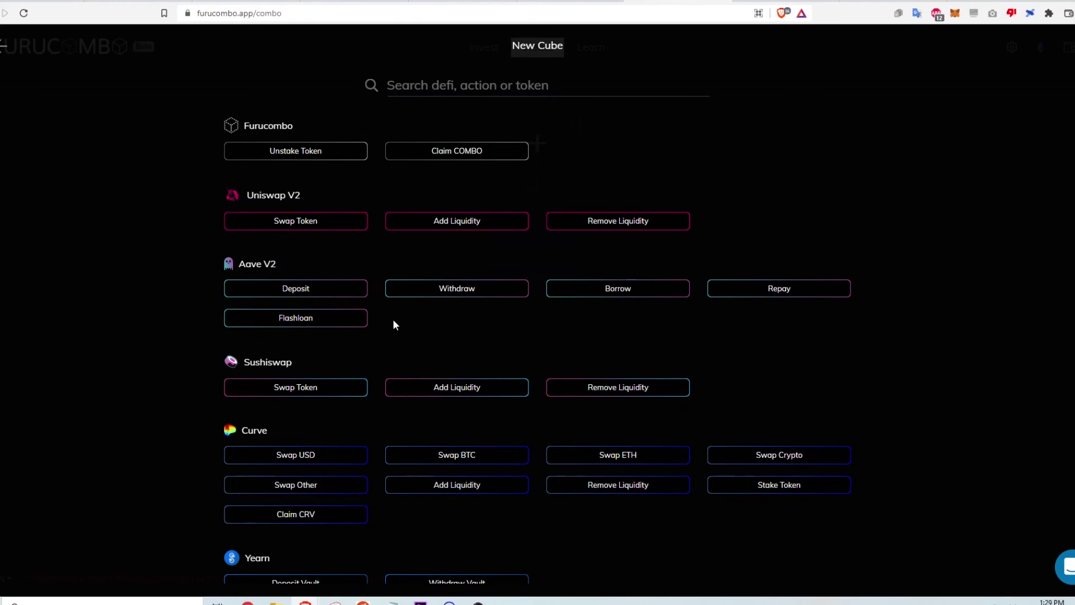
# Add a Uniswap V2 Swap Token cube that swaps 1 WBTC to USDT
pyautogui.click(336, 230)
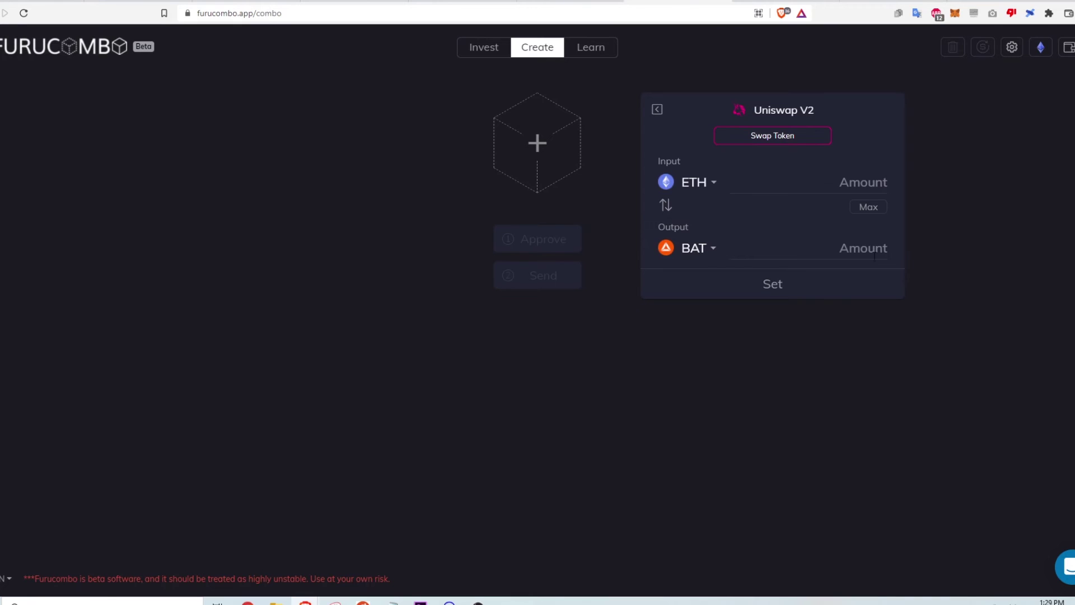
pyautogui.click(712, 187)
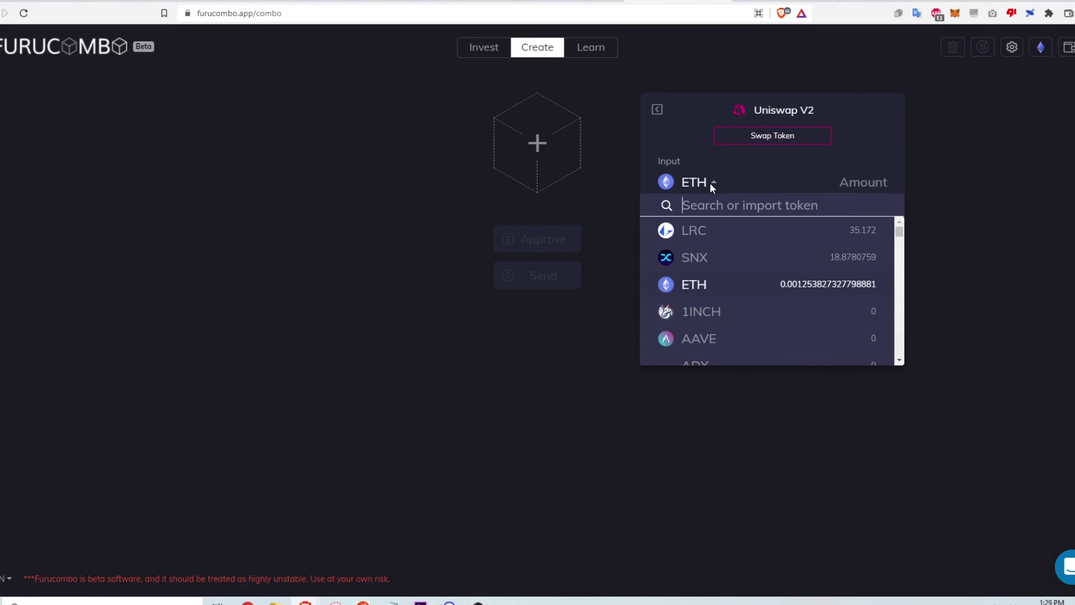
pyautogui.write('wbtc')
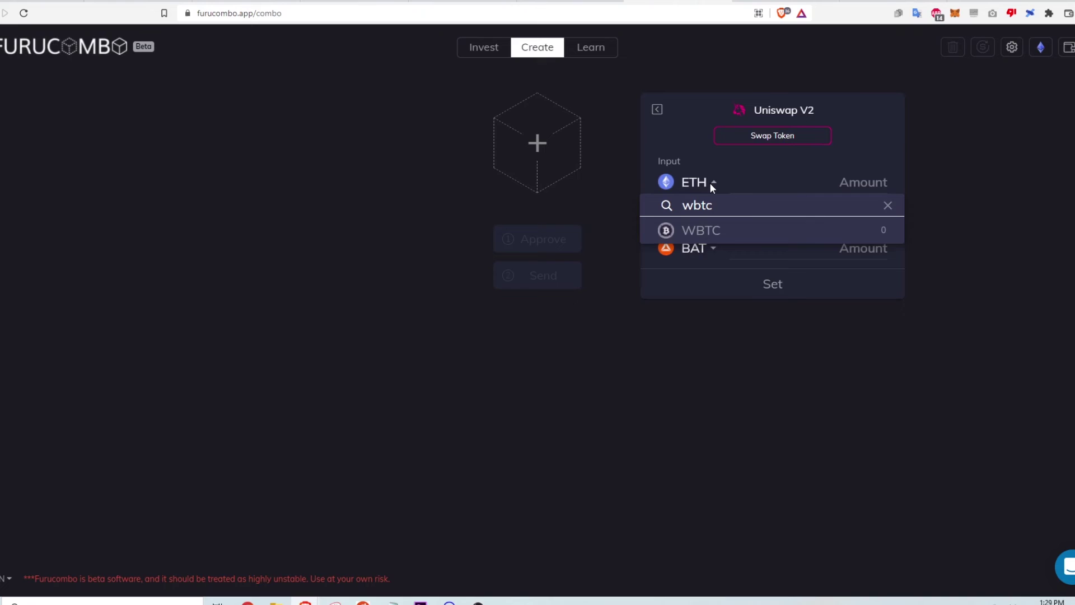
pyautogui.click(710, 232)
pyautogui.write('1')
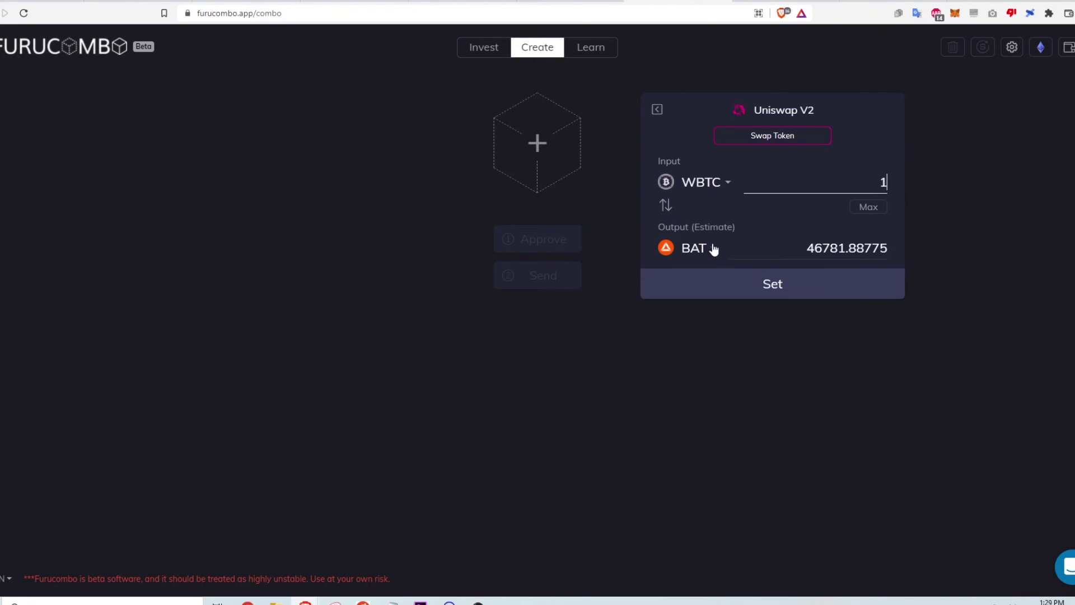
pyautogui.click(712, 248)
pyautogui.write('usdt')
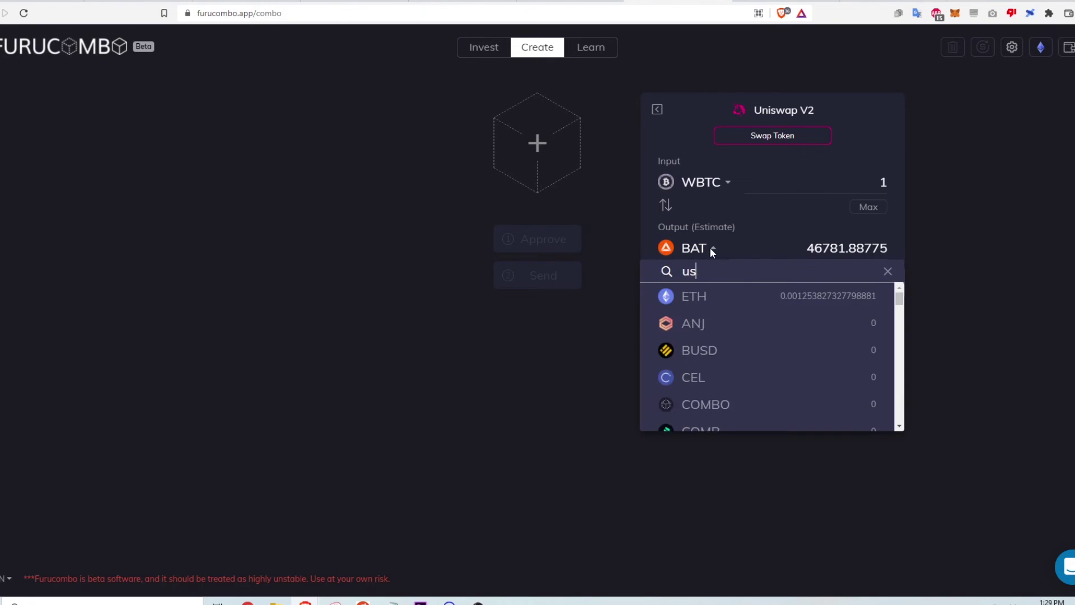
pyautogui.click(719, 323)
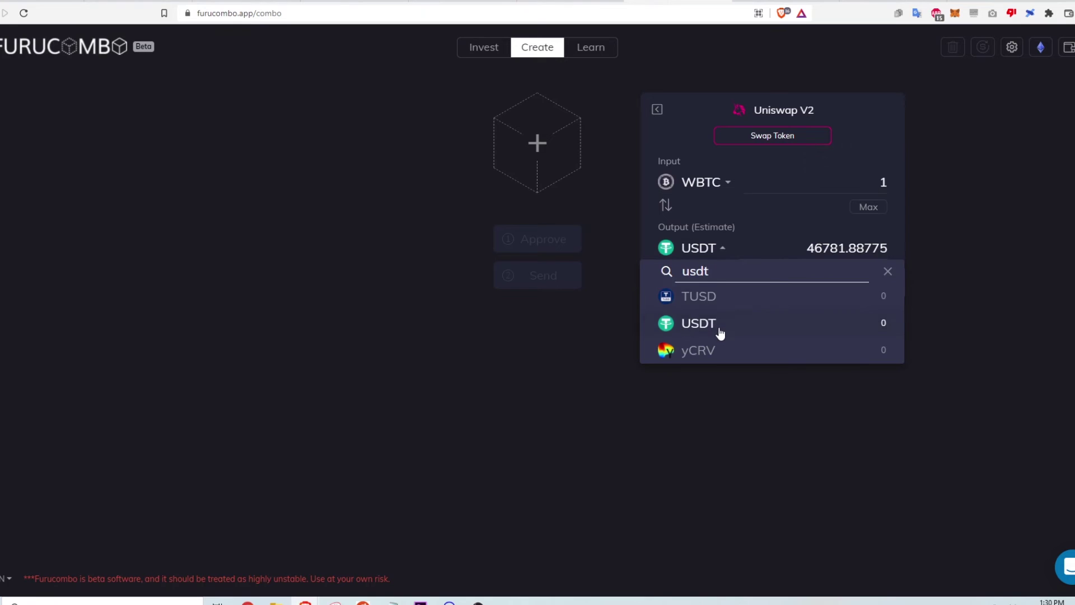
pyautogui.click(784, 286)
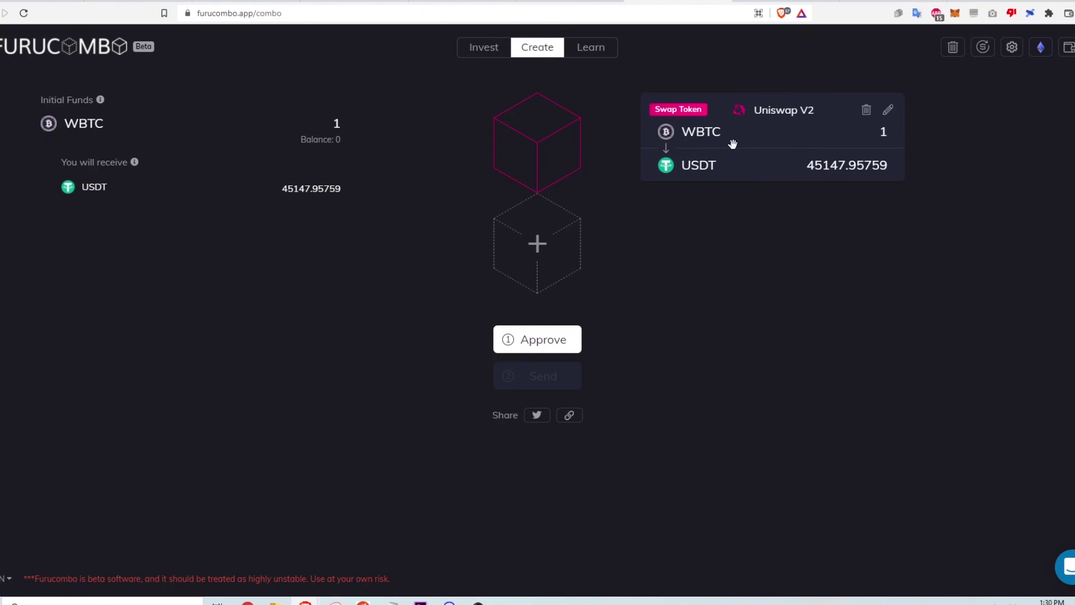
# Start a Sushiswap Swap Token cube after the Uniswap swap, with USDT as input and WBTC as output
pyautogui.click(556, 246)
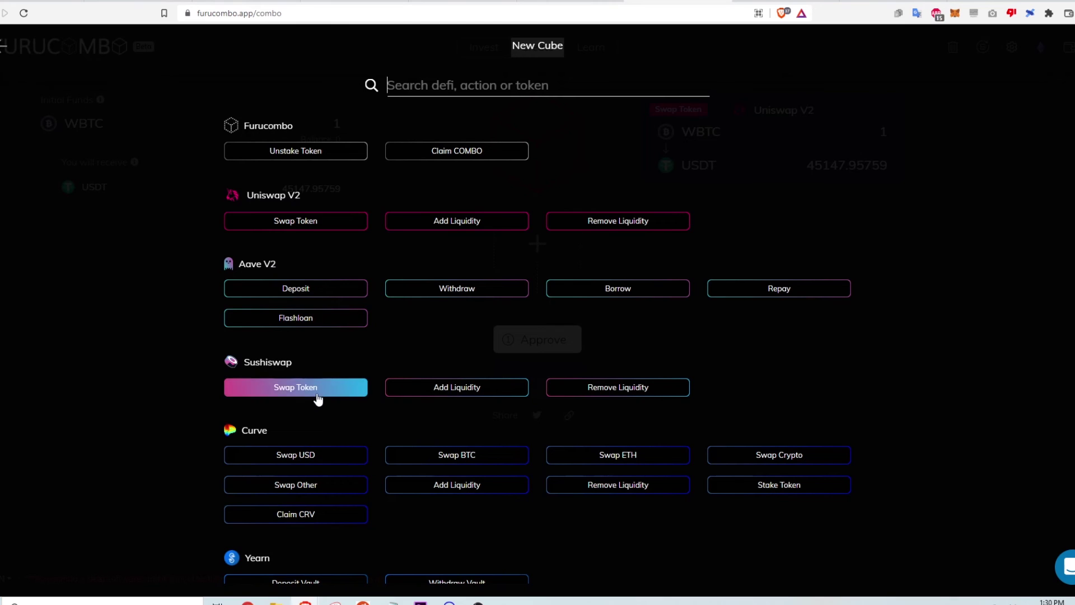
pyautogui.click(277, 392)
pyautogui.click(710, 282)
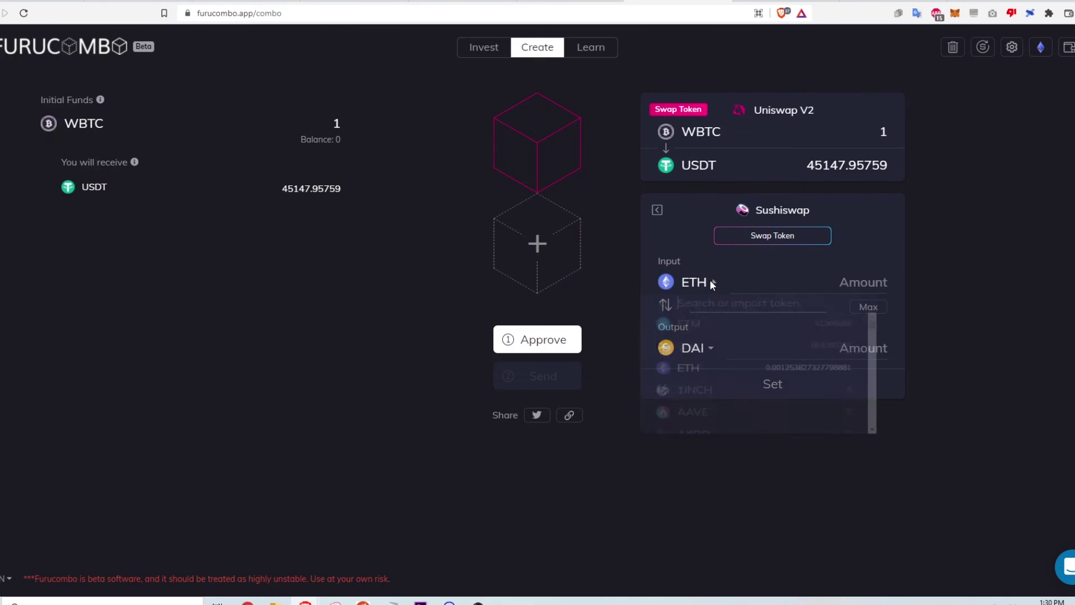
pyautogui.write('ysdt')
pyautogui.press('BackSpace')
pyautogui.press('BackSpace')
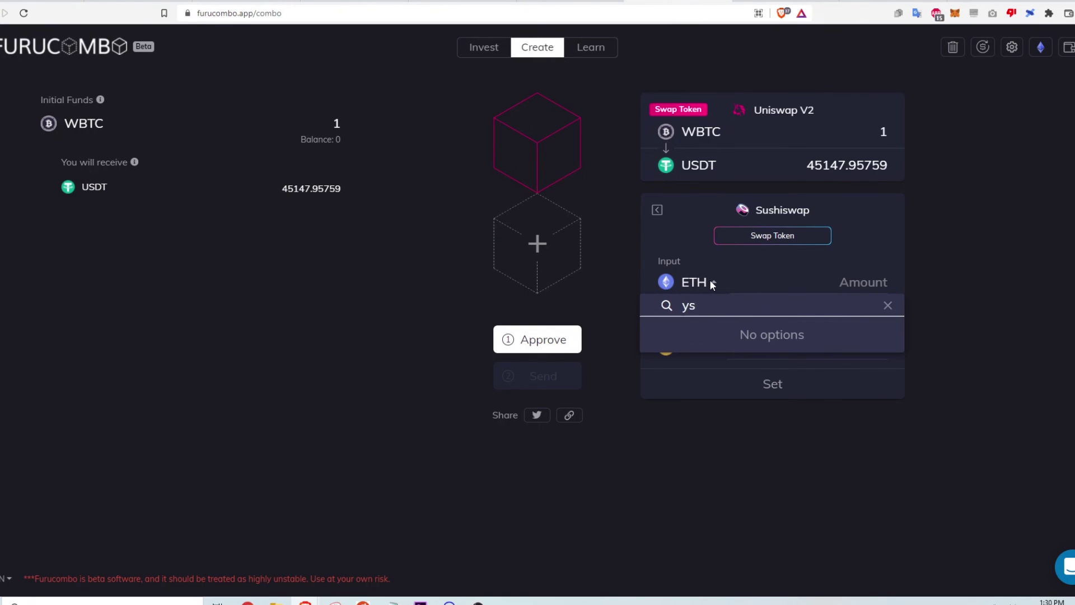
pyautogui.press('BackSpace')
pyautogui.press('BackSpace')
pyautogui.write('usdt')
pyautogui.click(712, 355)
pyautogui.click(730, 344)
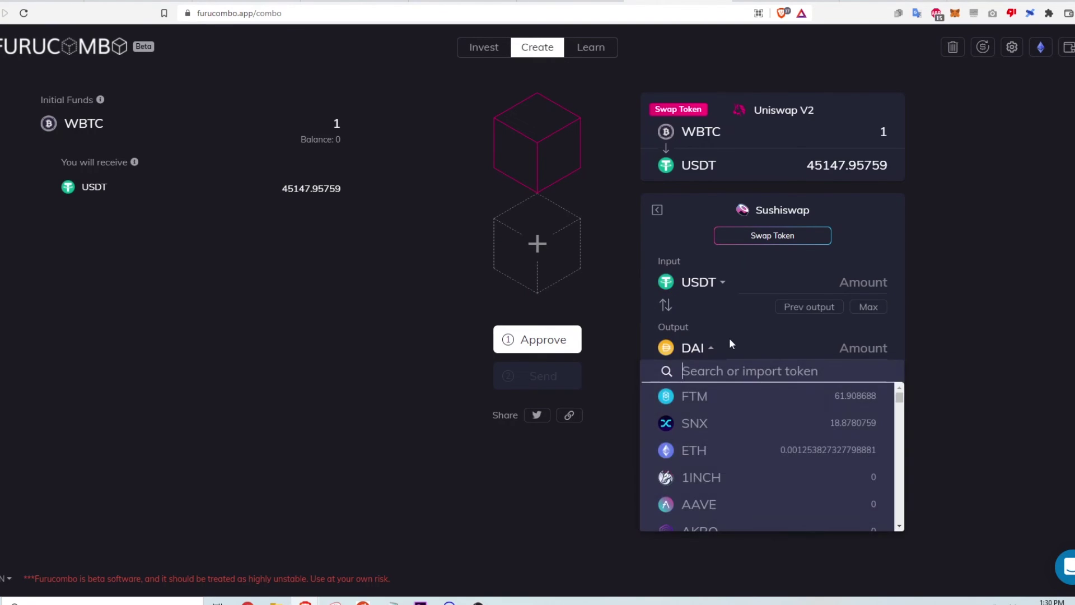
pyautogui.write('wbtc')
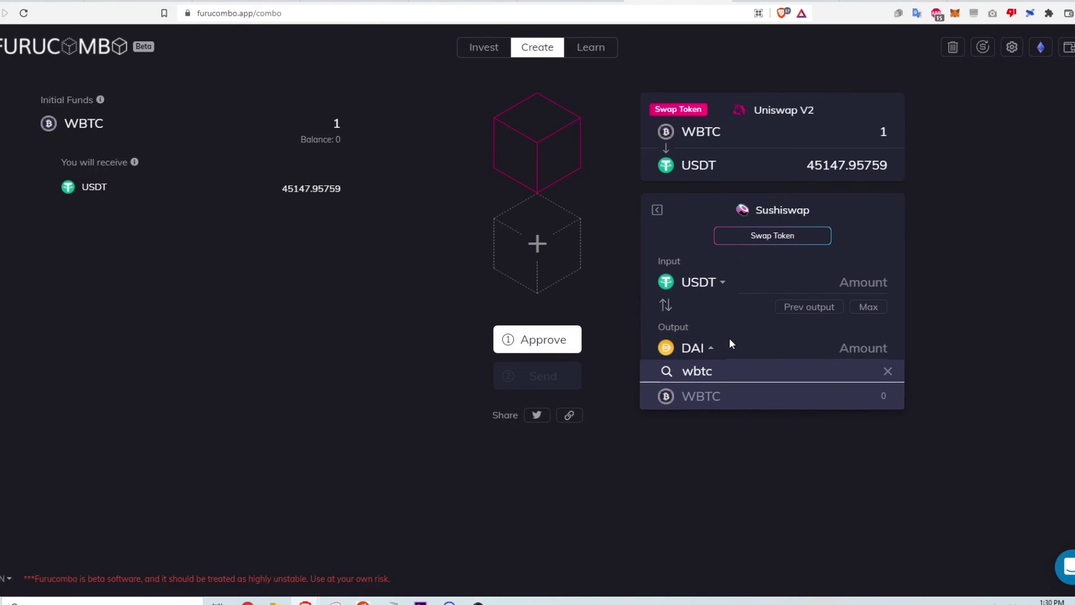
pyautogui.click(715, 399)
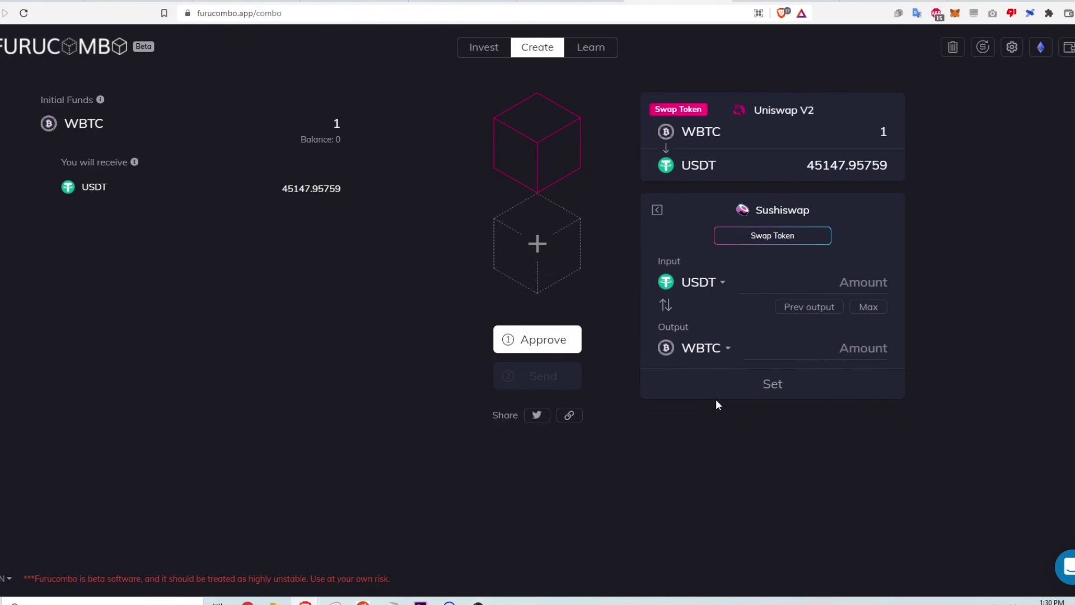
# Set the Sushiswap swap's input amount to 45000 USDT and save the cube
pyautogui.click(862, 282)
pyautogui.write('450')
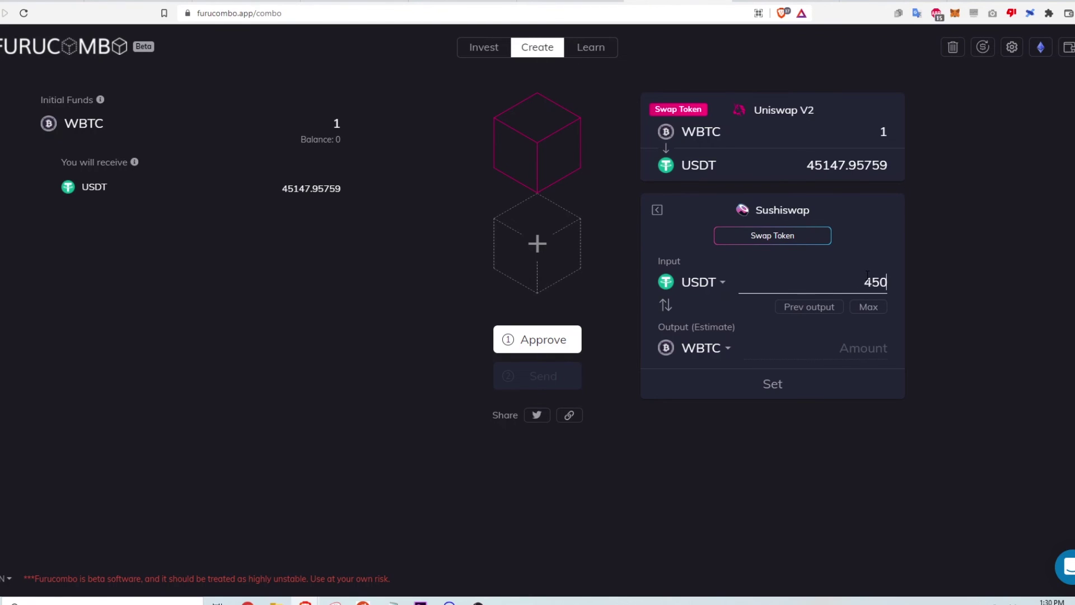
pyautogui.write('00')
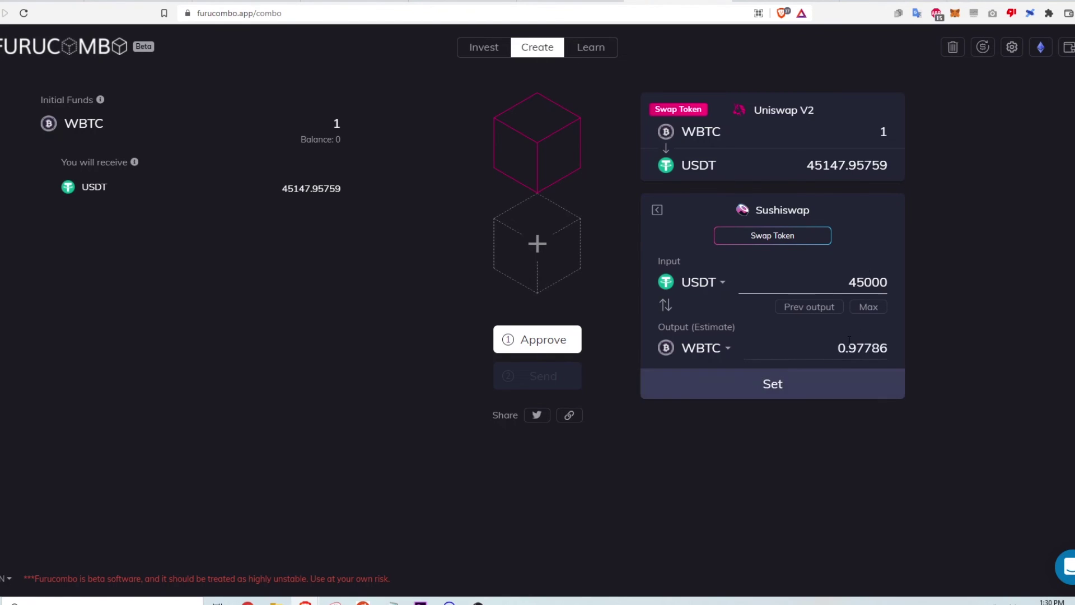
pyautogui.moveTo(820, 351); pyautogui.dragTo(891, 348)
pyautogui.click(842, 352)
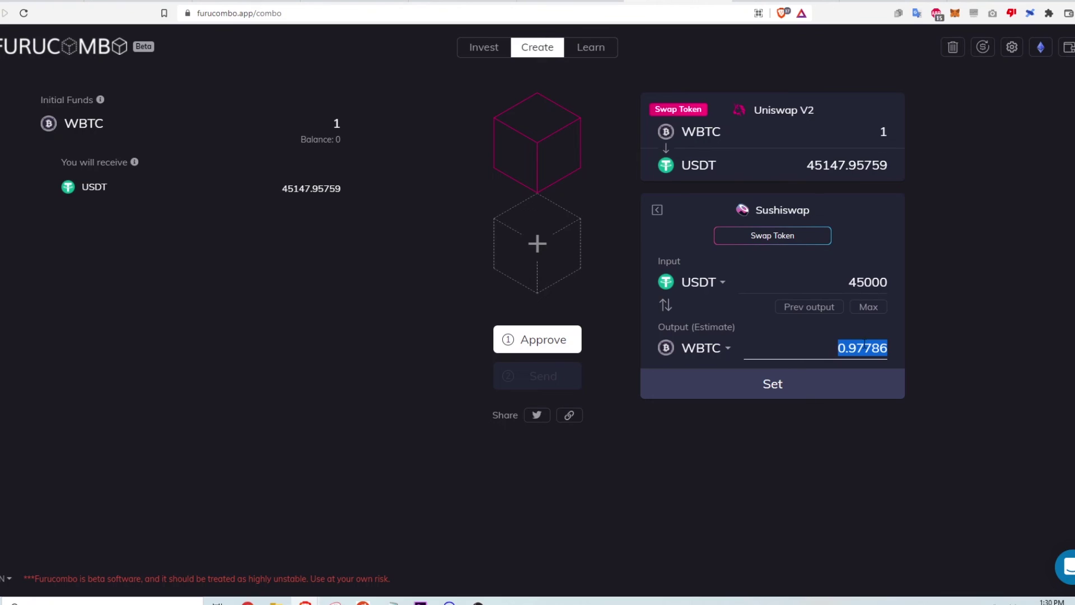
pyautogui.click(776, 385)
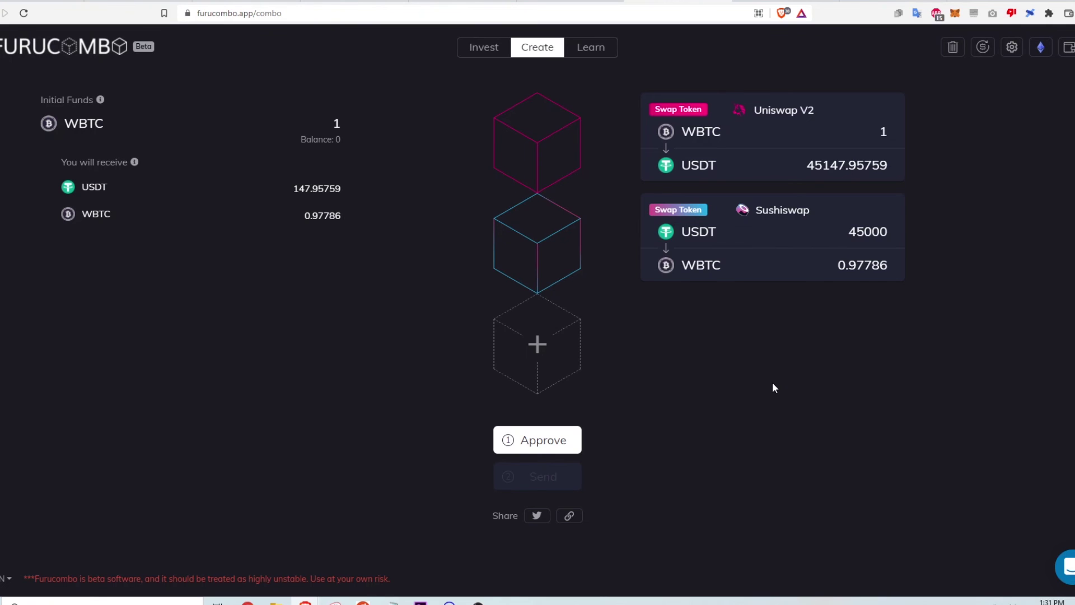
# Add an Aave V2 Flashloan cube for 1 WBTC and move its borrowing part to the start of the combo, before the Uniswap swap
pyautogui.click(559, 357)
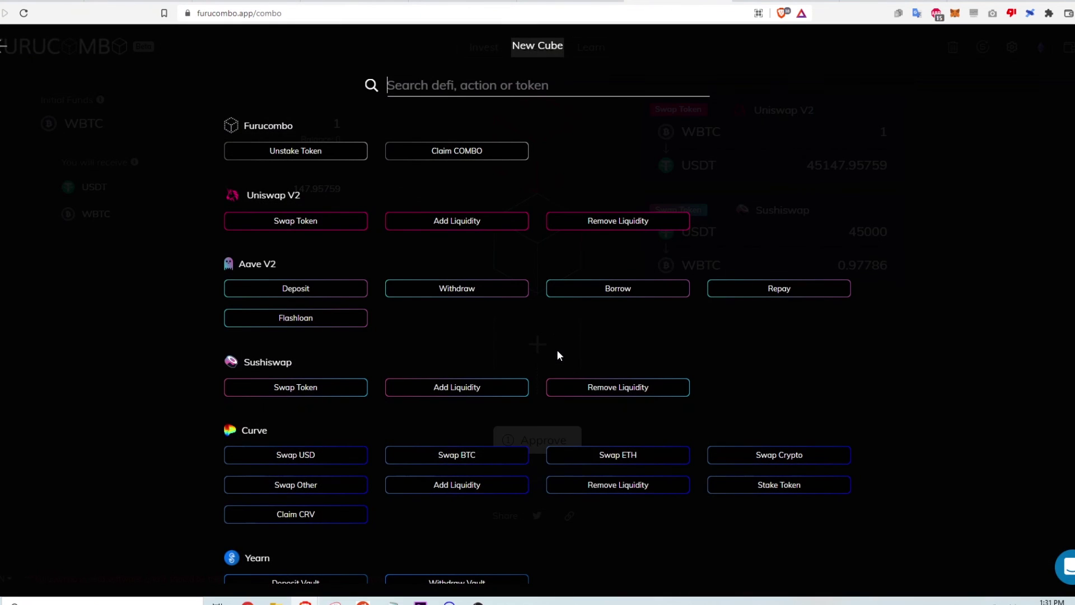
pyautogui.click(280, 323)
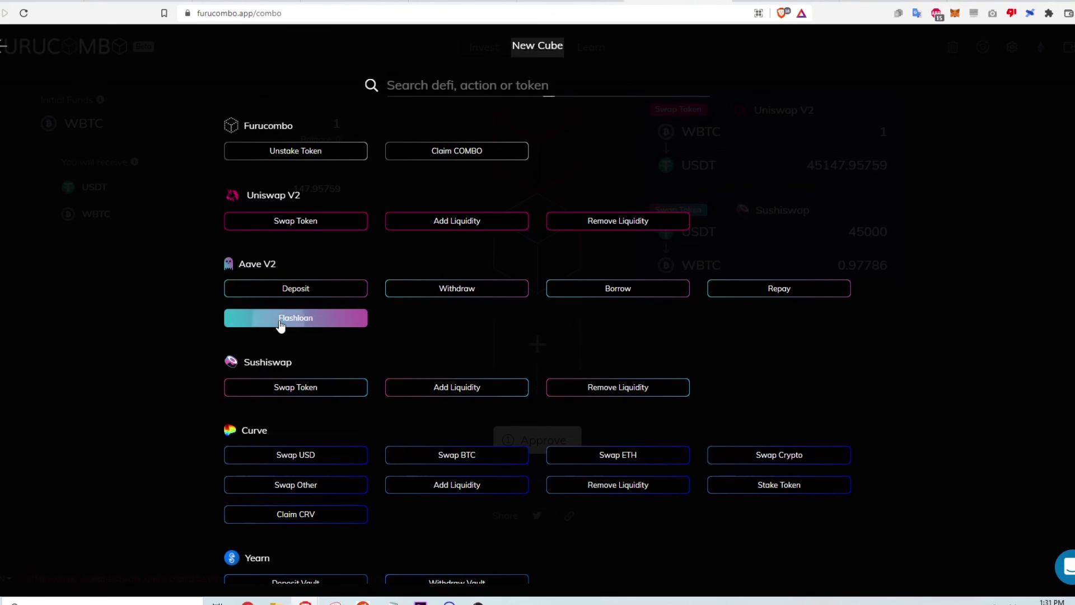
pyautogui.click(718, 382)
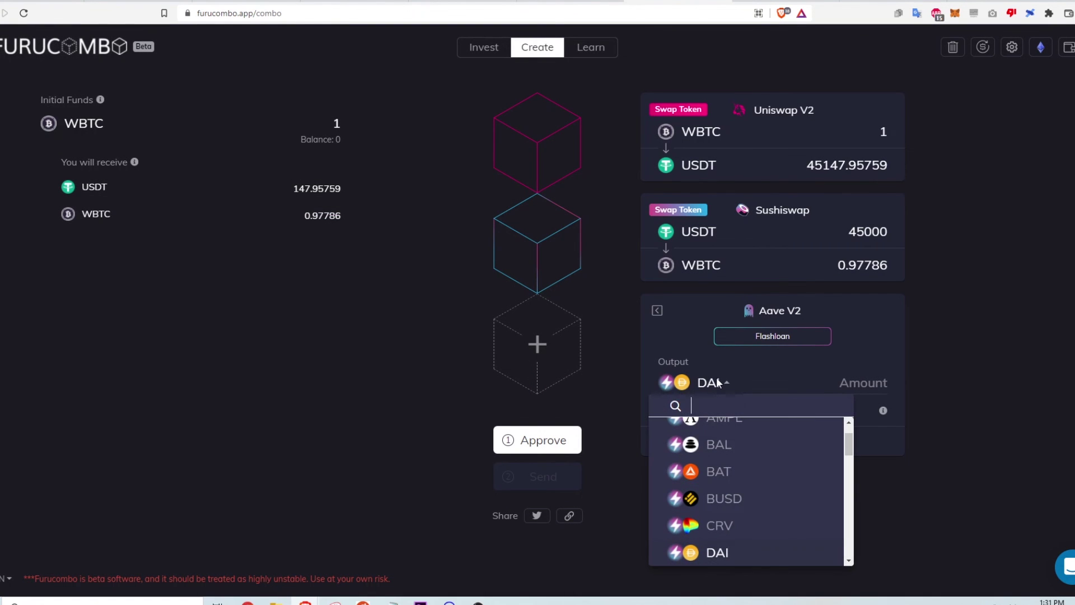
pyautogui.write('wbtc')
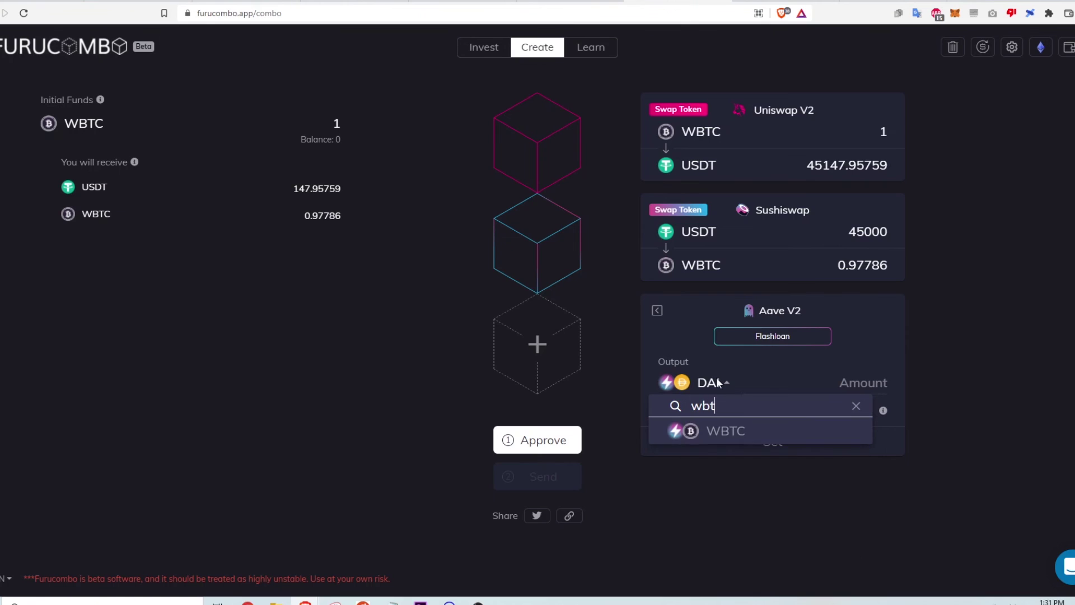
pyautogui.click(707, 432)
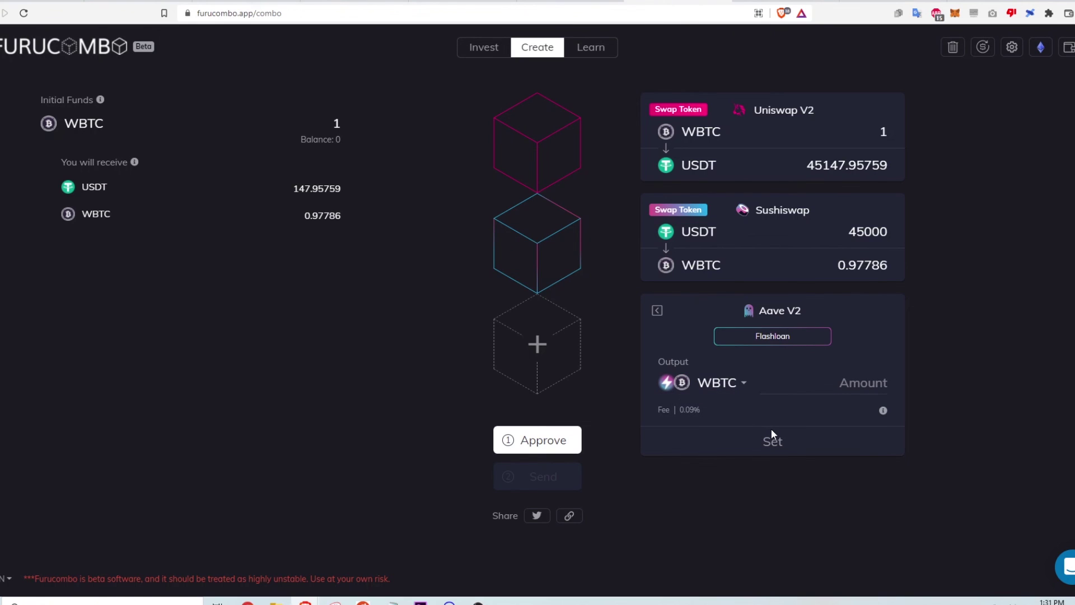
pyautogui.click(858, 384)
pyautogui.write('1')
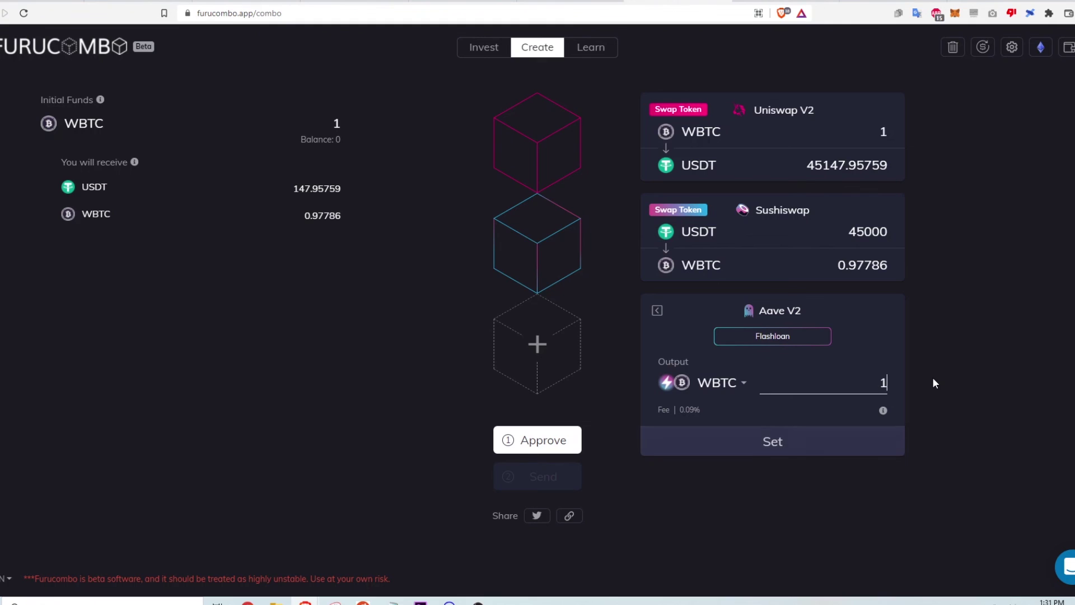
pyautogui.click(789, 438)
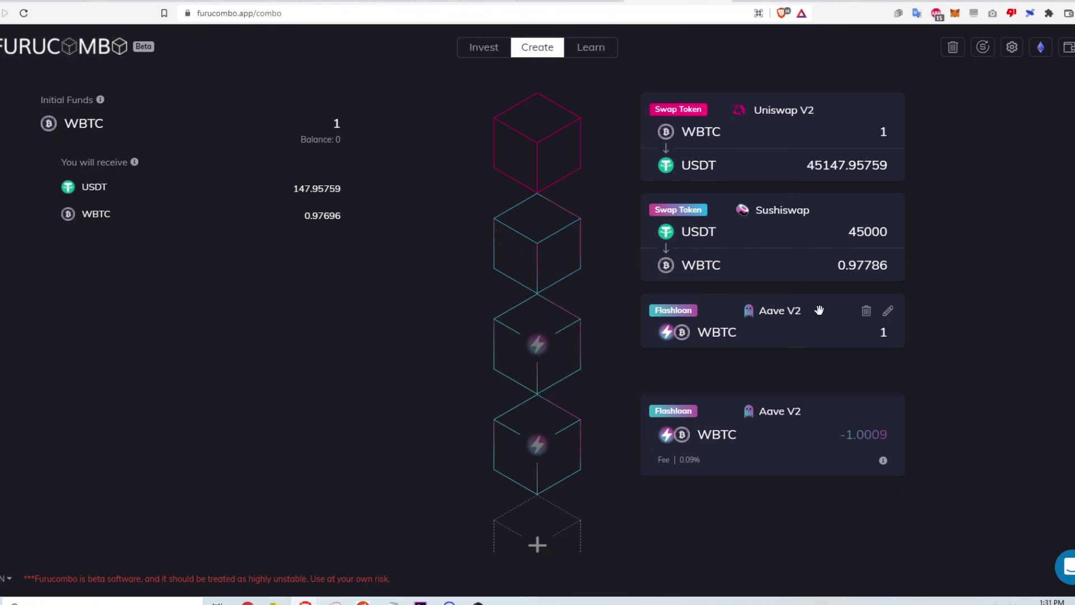
pyautogui.moveTo(819, 311); pyautogui.dragTo(817, 105)
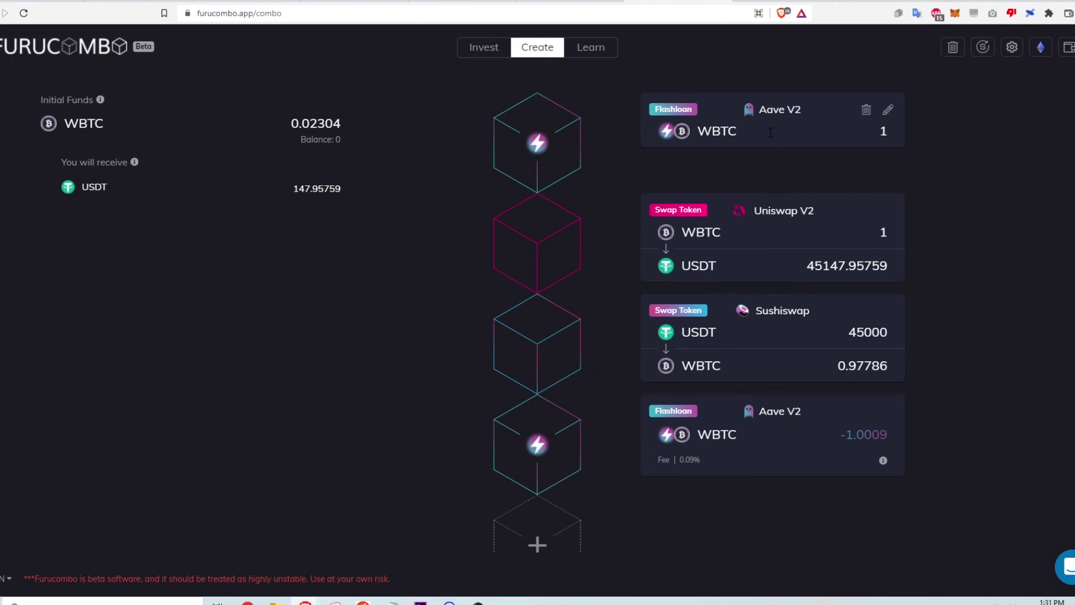
# Review the whole combo from flashloan to repayment, including its initial funds, expected proceeds and the beta risk notice
pyautogui.scroll(-2, 621, 328)
pyautogui.scroll(2, 621, 327)
pyautogui.scroll(-3, 610, 381)
pyautogui.scroll(3, 661, 429)
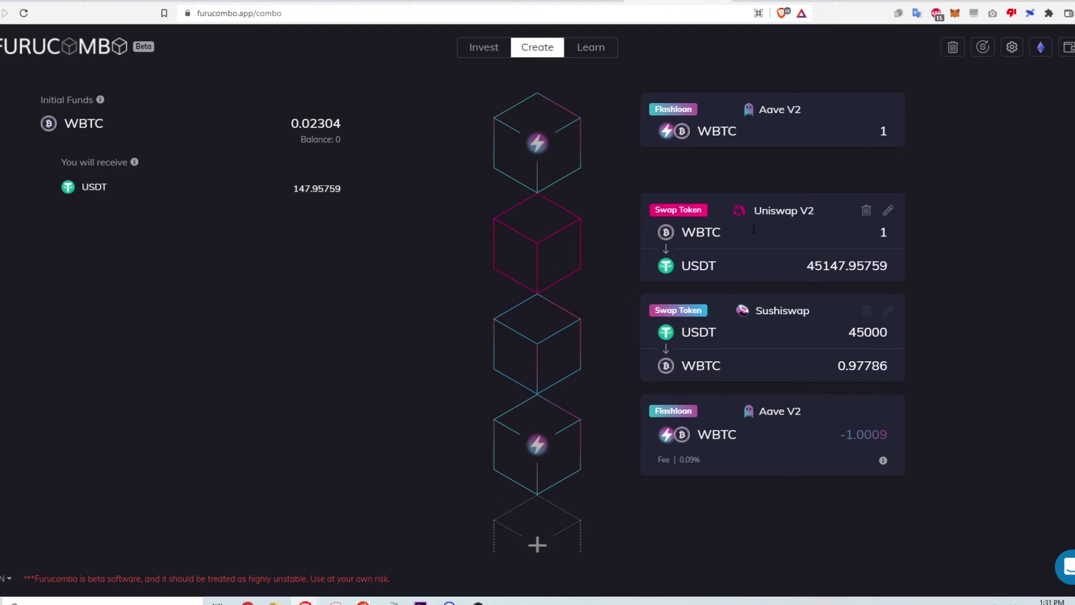
pyautogui.scroll(-3, 610, 398)
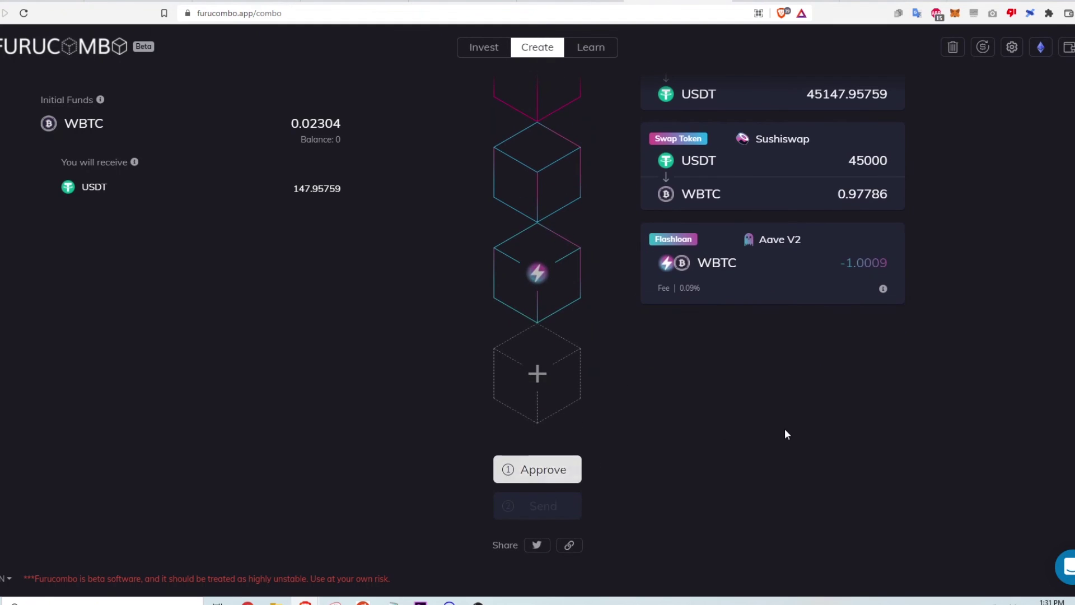
pyautogui.scroll(3, 888, 432)
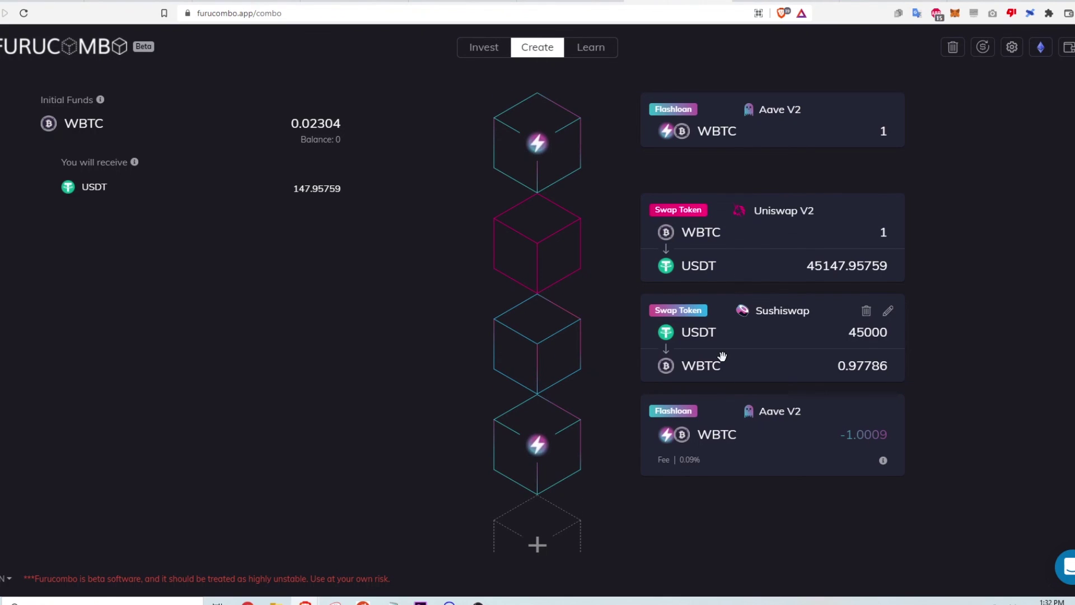
pyautogui.scroll(-3, 723, 357)
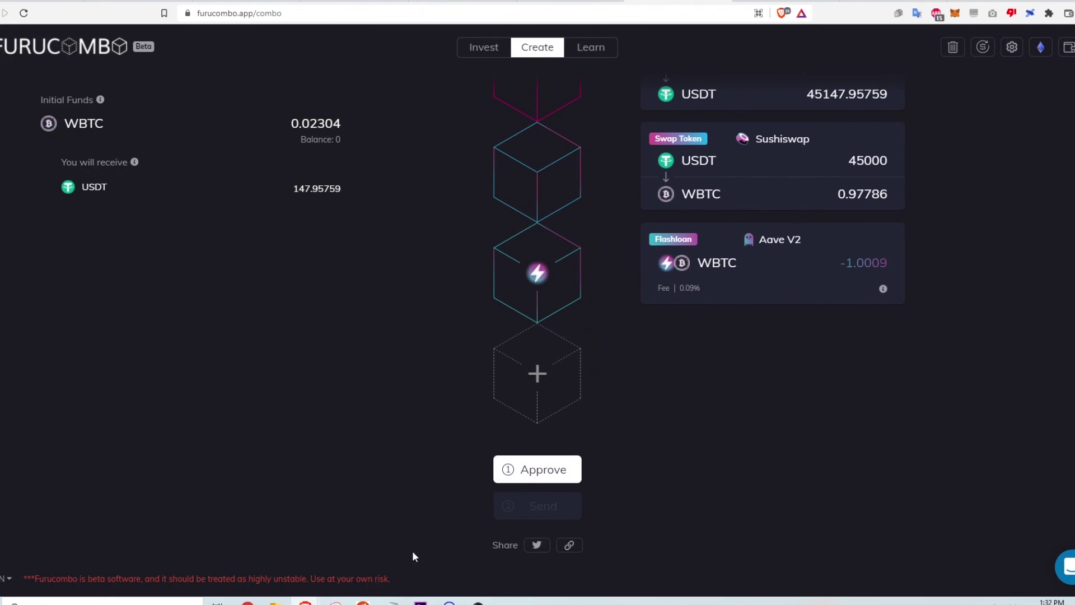
pyautogui.moveTo(392, 578); pyautogui.dragTo(31, 583)
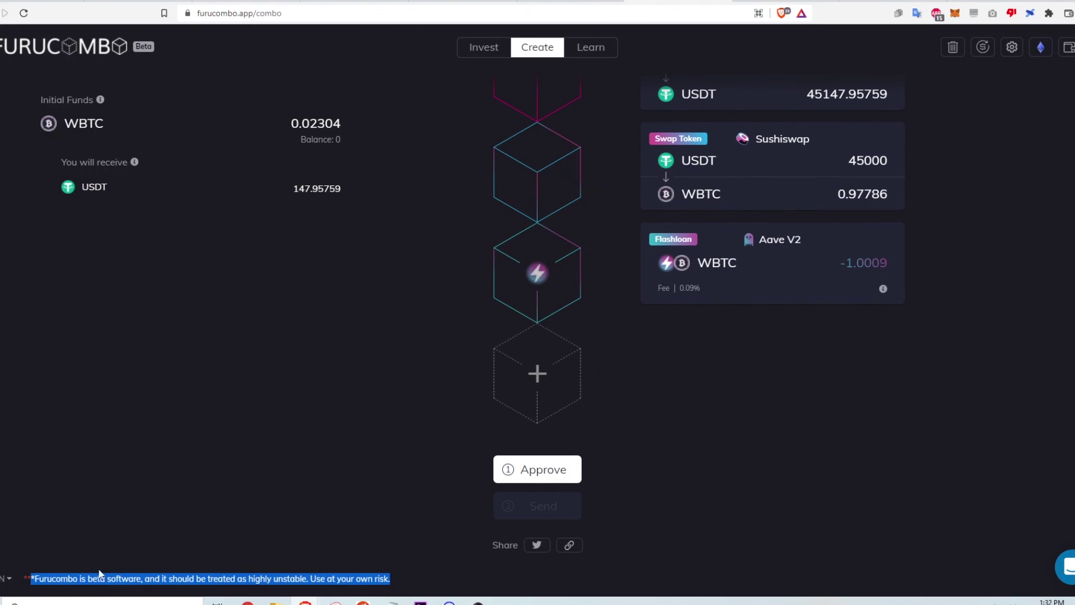
pyautogui.click(273, 548)
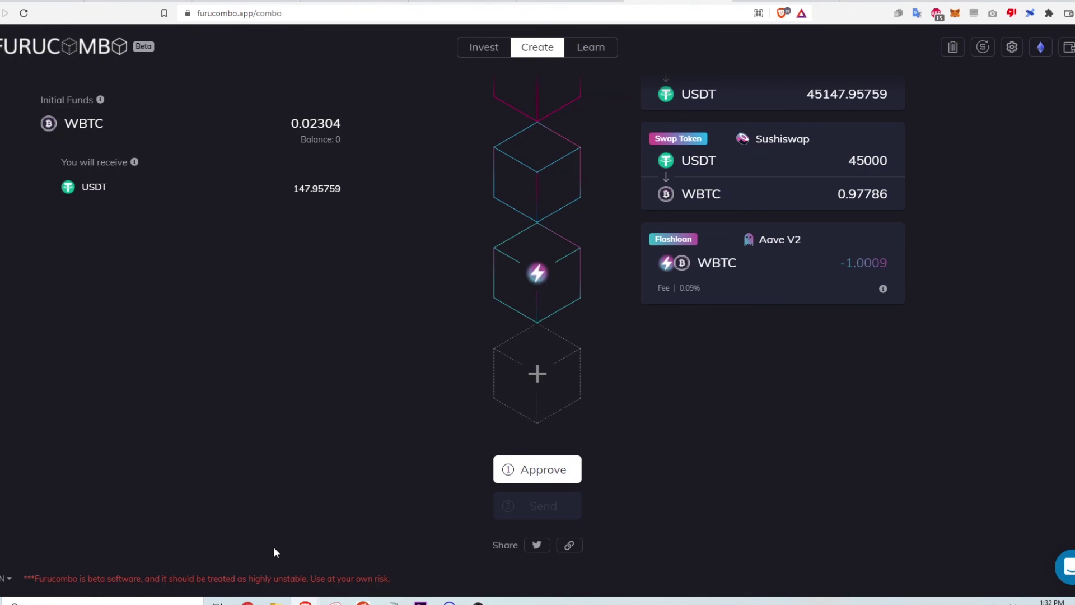
pyautogui.scroll(3, 693, 478)
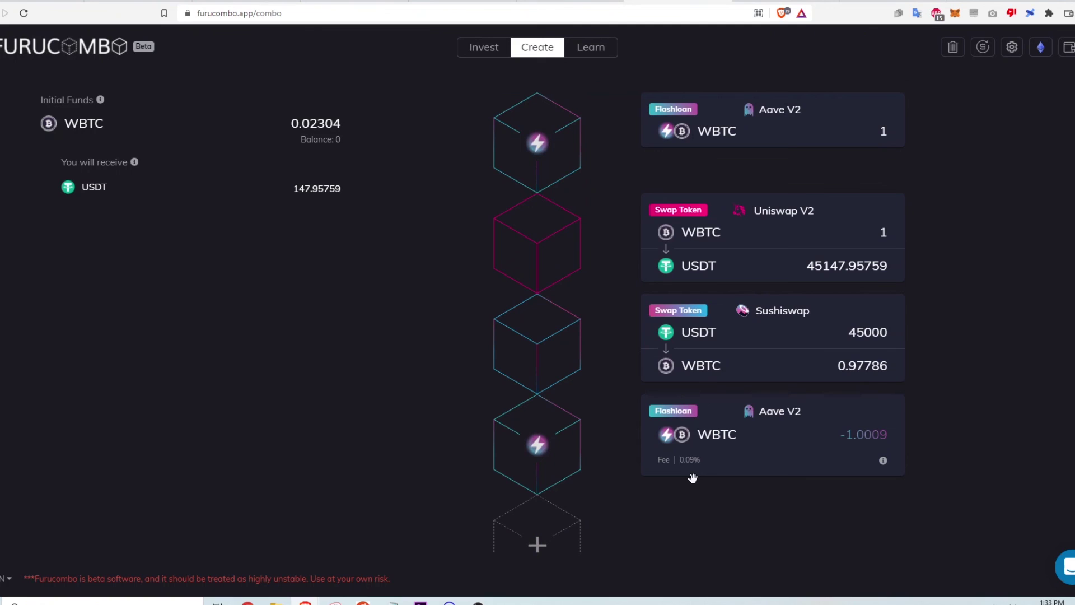